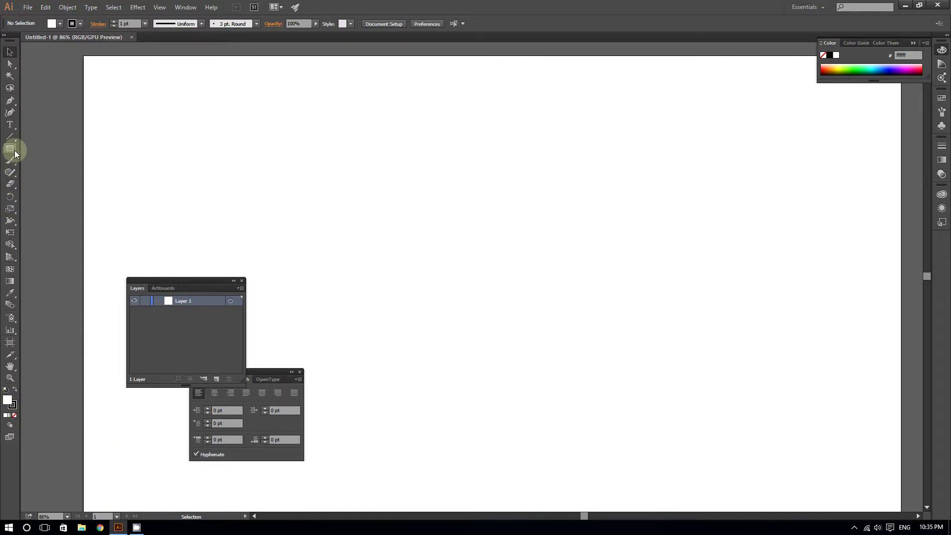
Step: Switch to the Rectangle Tool, ready to draw on the blank Untitled-1 artboard
key("a")
left_click(13, 157)
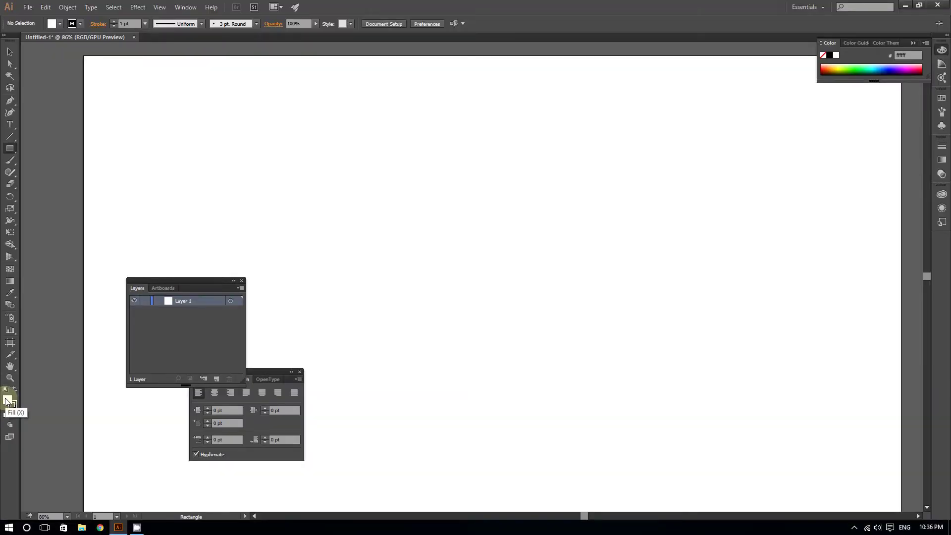
Step: Set the fill colour to the green hex value 007d21 in the Color Picker
double_click(21, 395)
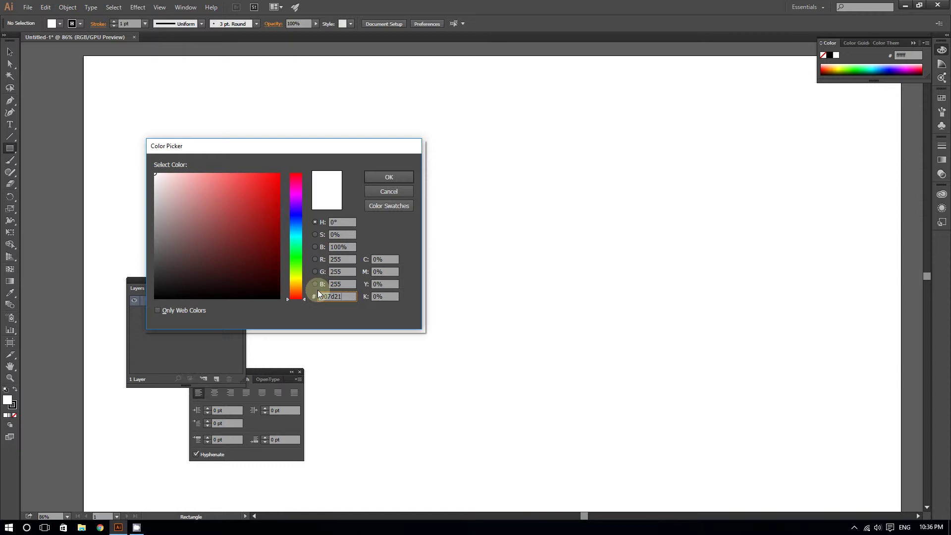
left_click_drag(344, 296, 310, 299)
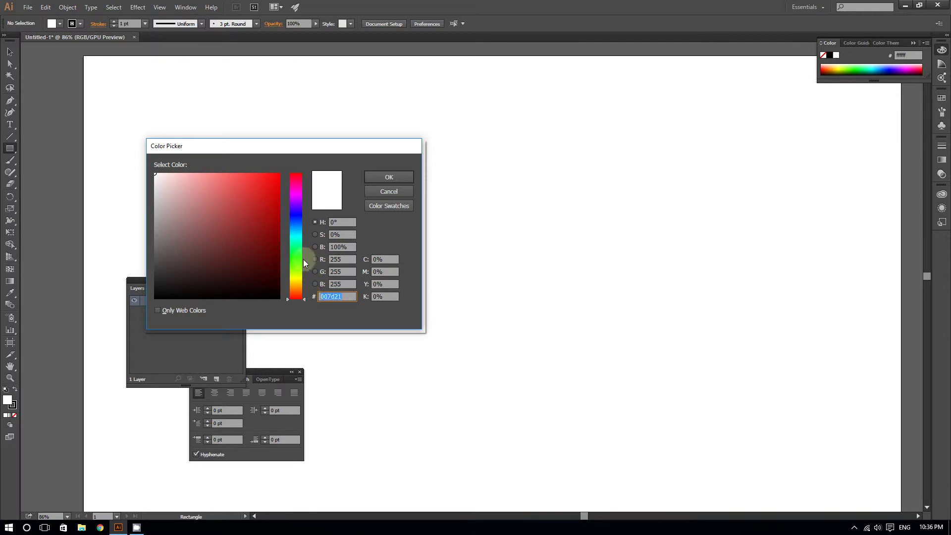
key("Tab")
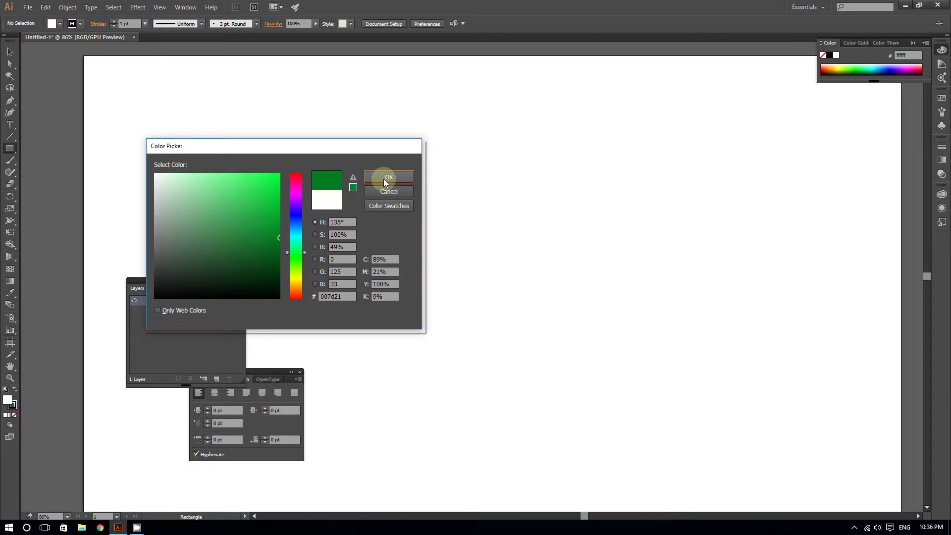
left_click(388, 177)
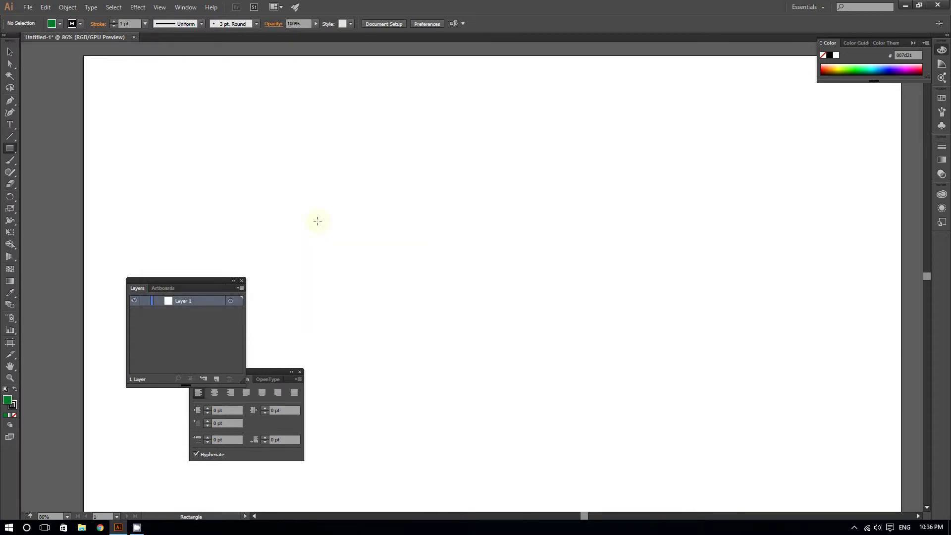
Step: Set the stroke colour to None, keeping the green fill
left_click(14, 406)
left_click(79, 26)
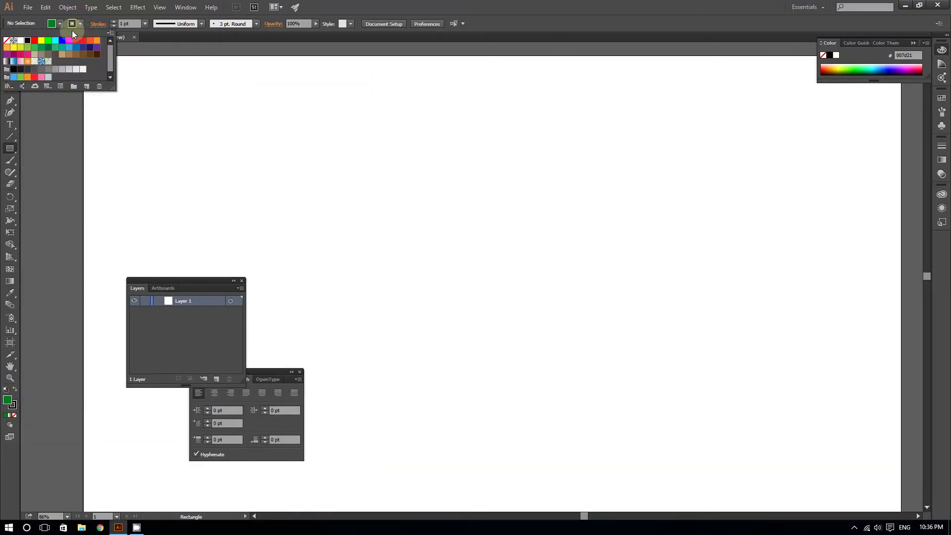
left_click(7, 40)
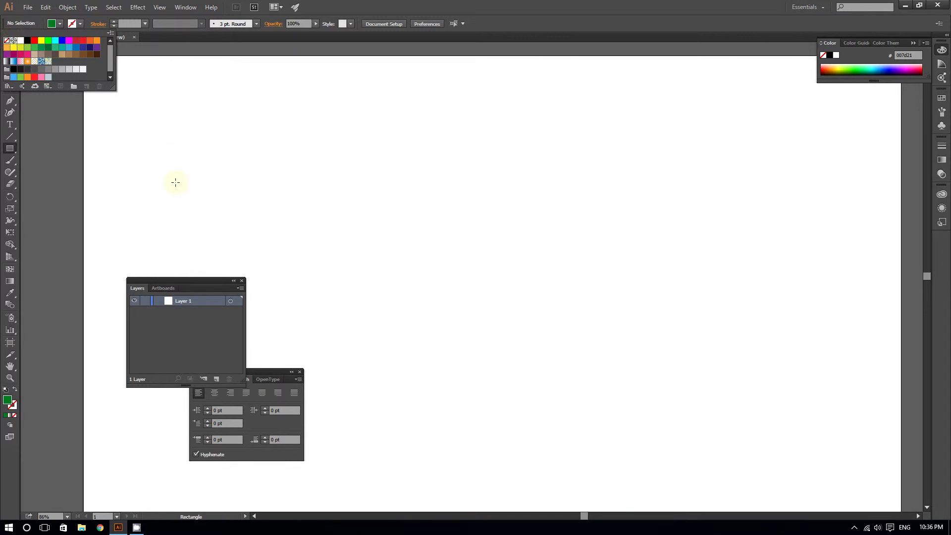
left_click(55, 183)
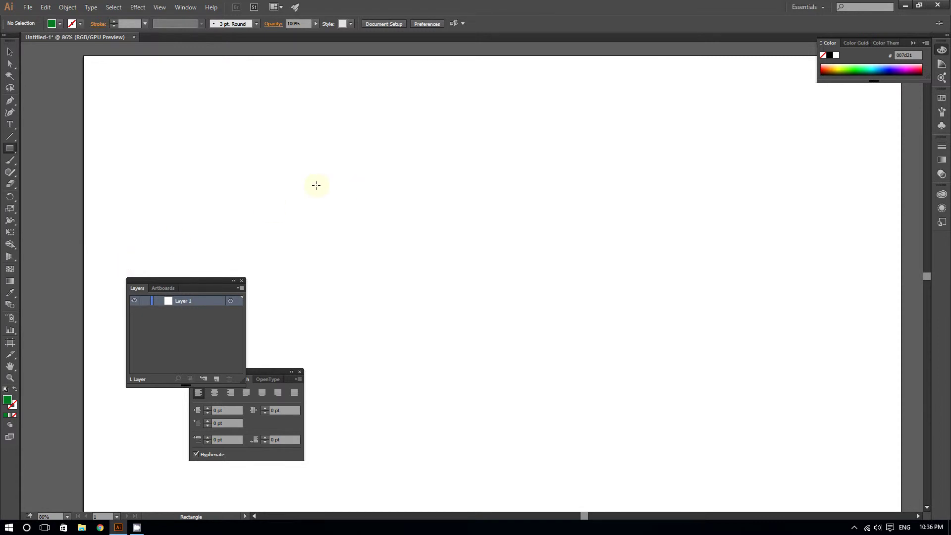
Step: Draw a 612.791 px square near the artboard centre, replacing the uneven first rectangle
left_click_drag(285, 177, 530, 357)
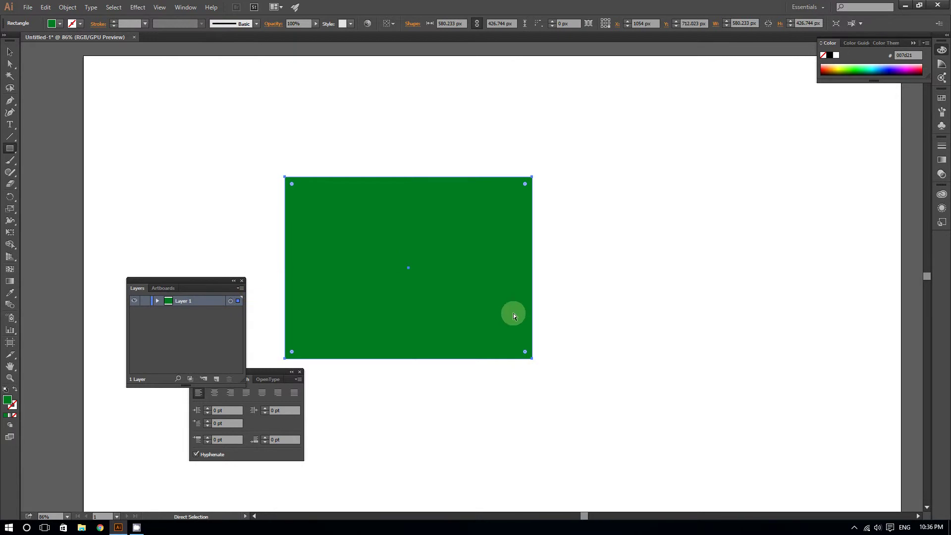
key("ctrl+z")
left_click_drag(363, 180, 545, 438)
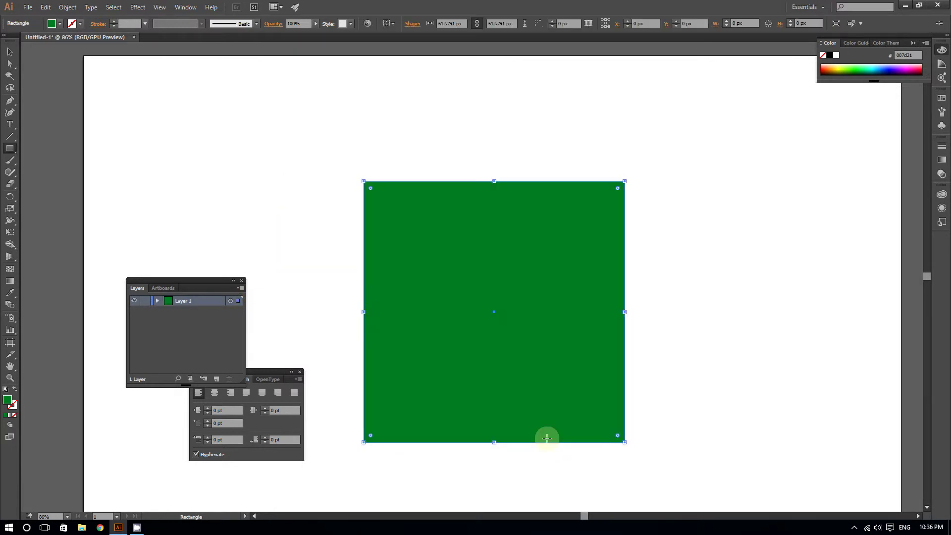
scroll(419, 329, "down", 1)
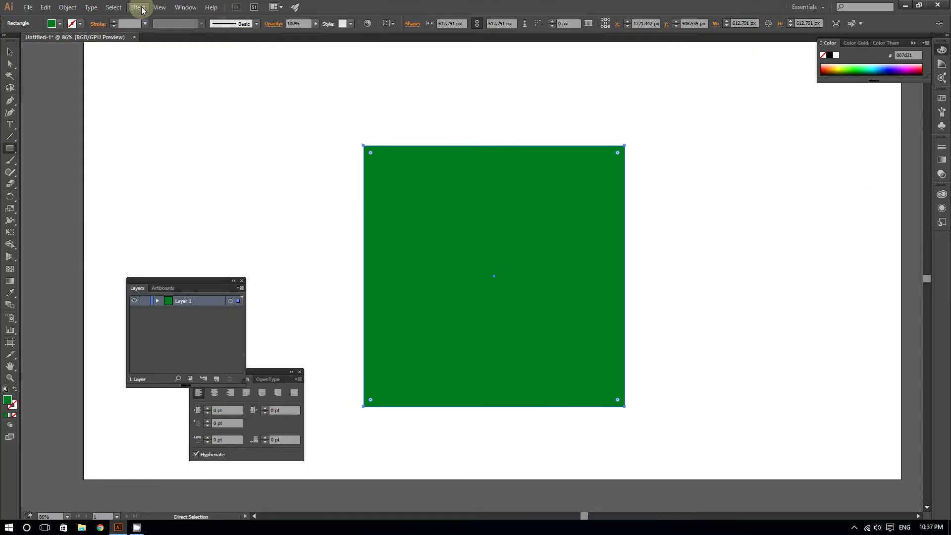
Step: Bring up 3D Extrude & Bevel Options for the square and move the dialog off it
left_click(142, 8)
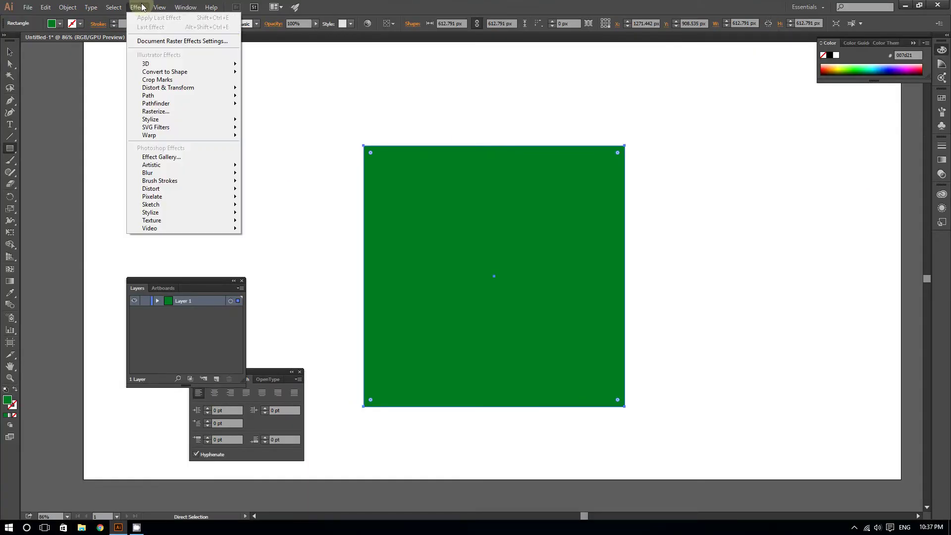
mouse_move(168, 63)
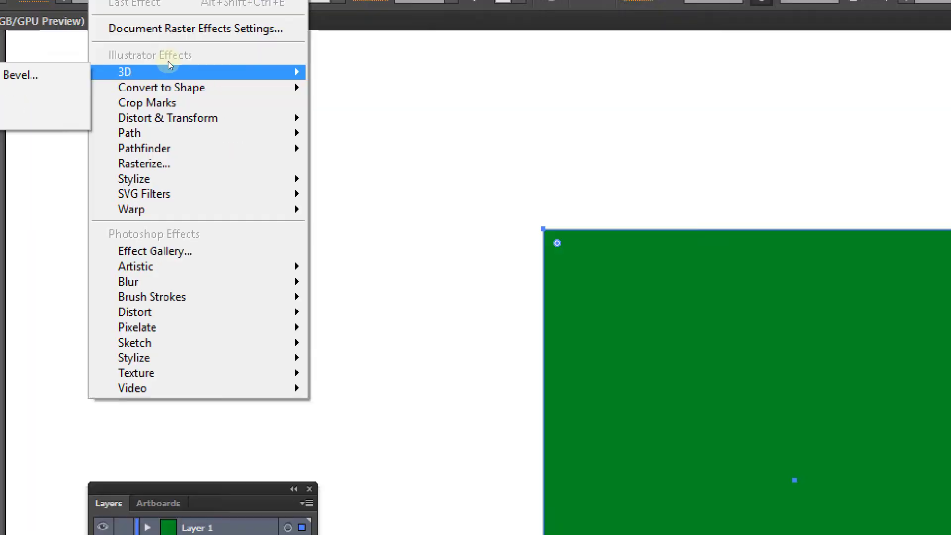
left_click(75, 60)
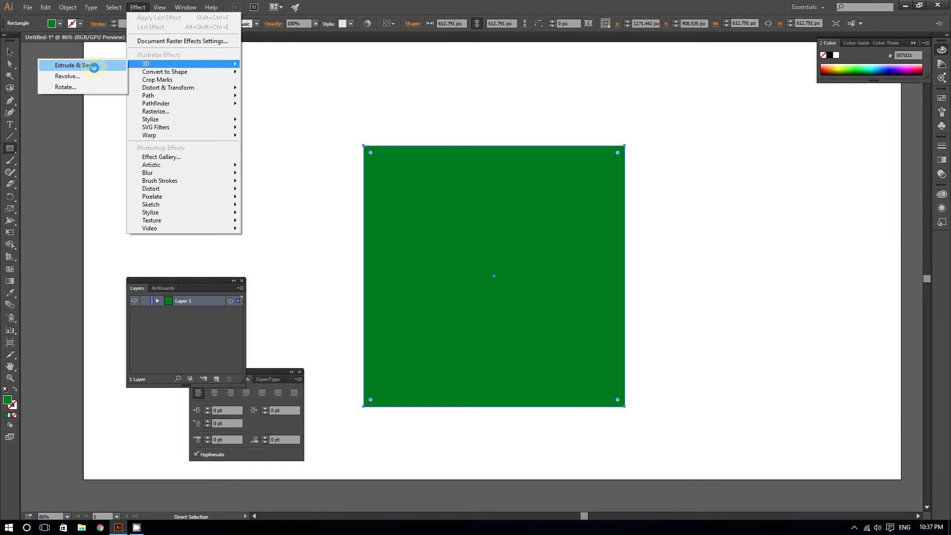
left_click(94, 66)
left_click_drag(266, 147, 295, 107)
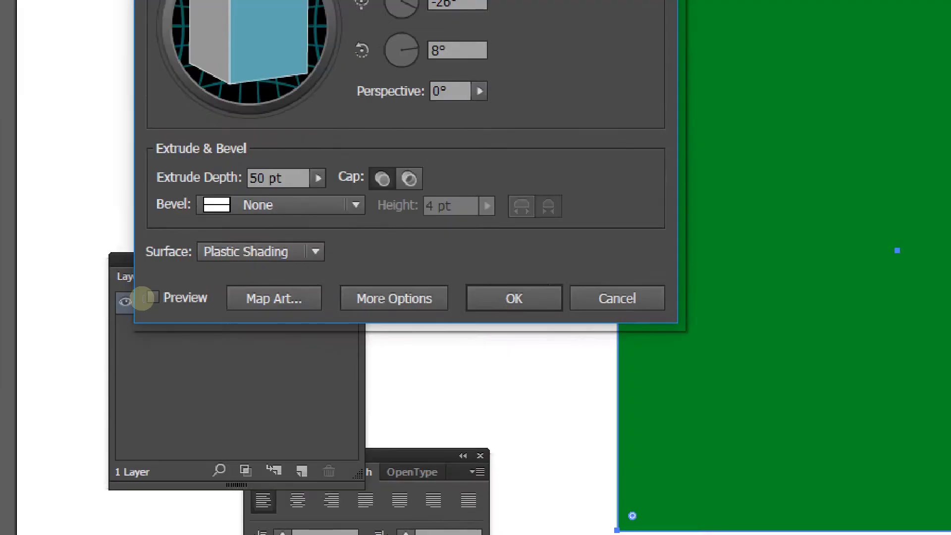
Step: Turn on Preview to see the square as a 50 pt Off-Axis Front slab
left_click(148, 297)
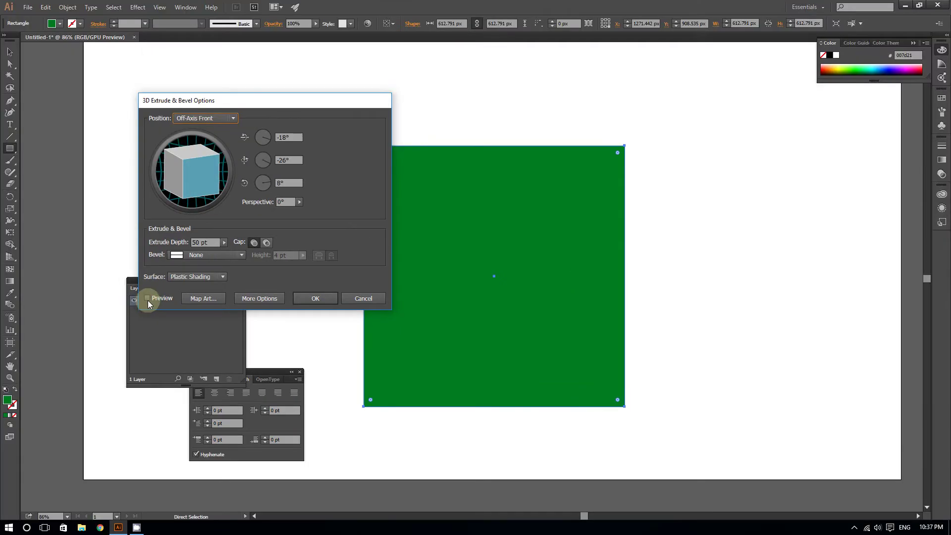
left_click(147, 299)
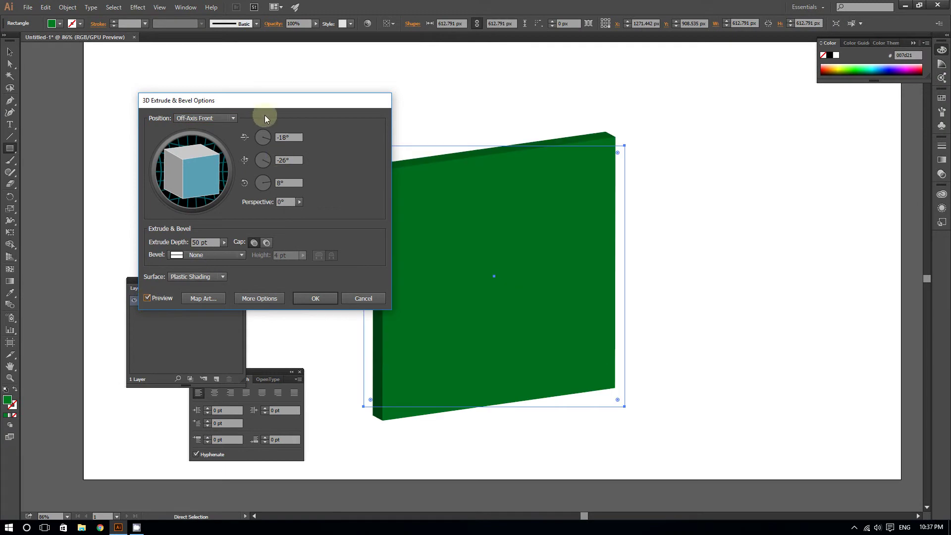
left_click_drag(264, 106, 183, 110)
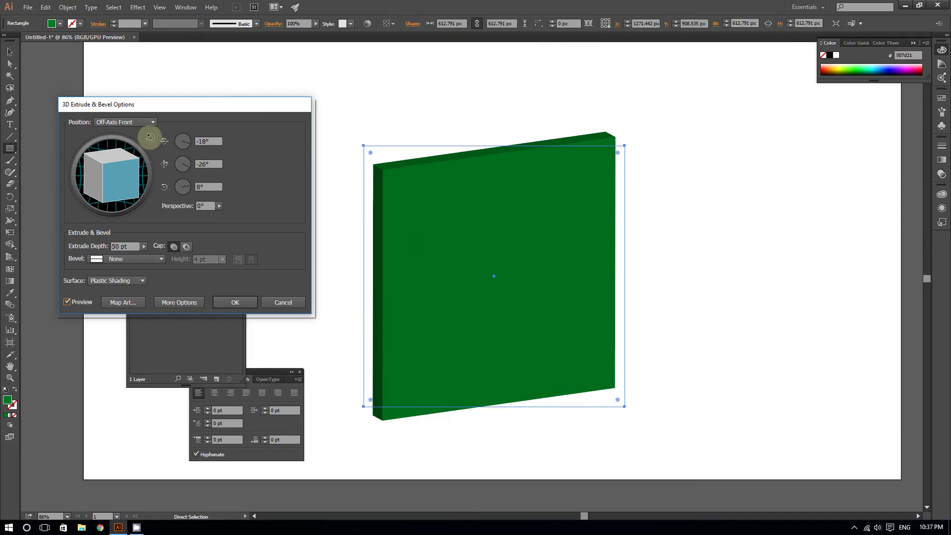
left_click_drag(156, 105, 229, 59)
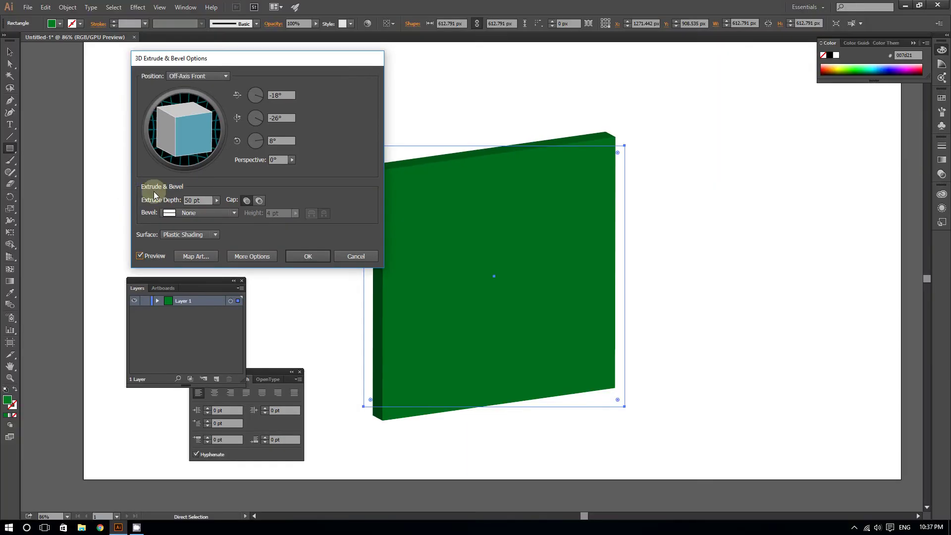
Step: Raise Extrude Depth from 297 pt to 813 pt so the square previews as a deep block
left_click_drag(216, 201, 183, 213)
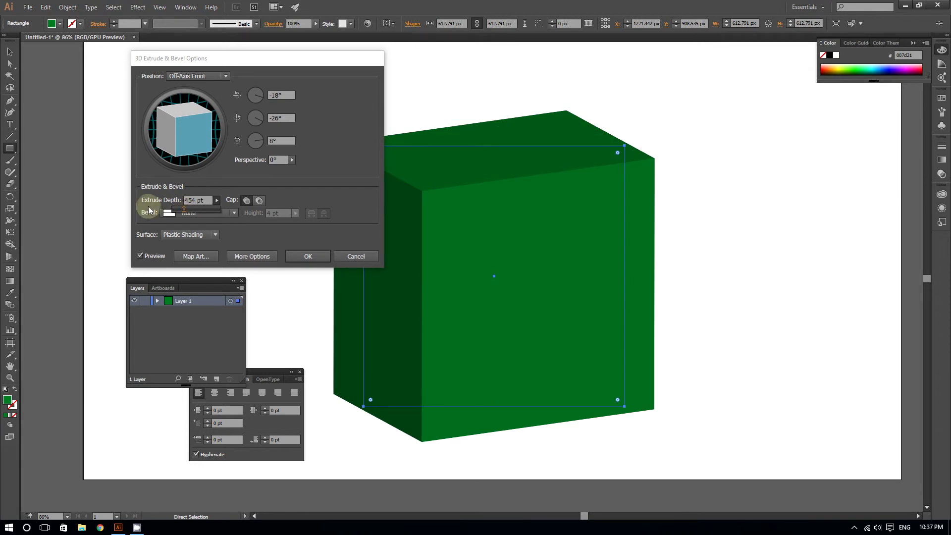
left_click_drag(251, 63, 186, 73)
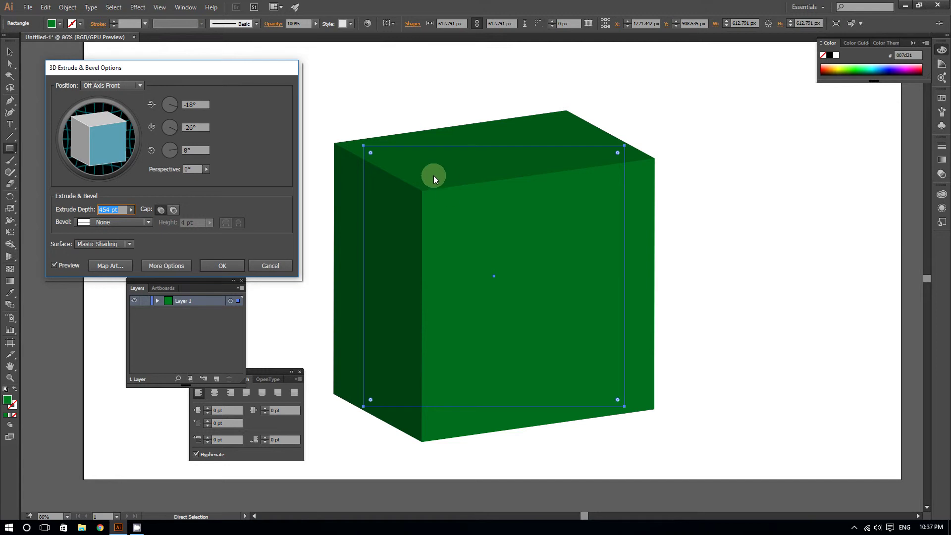
left_click(130, 209)
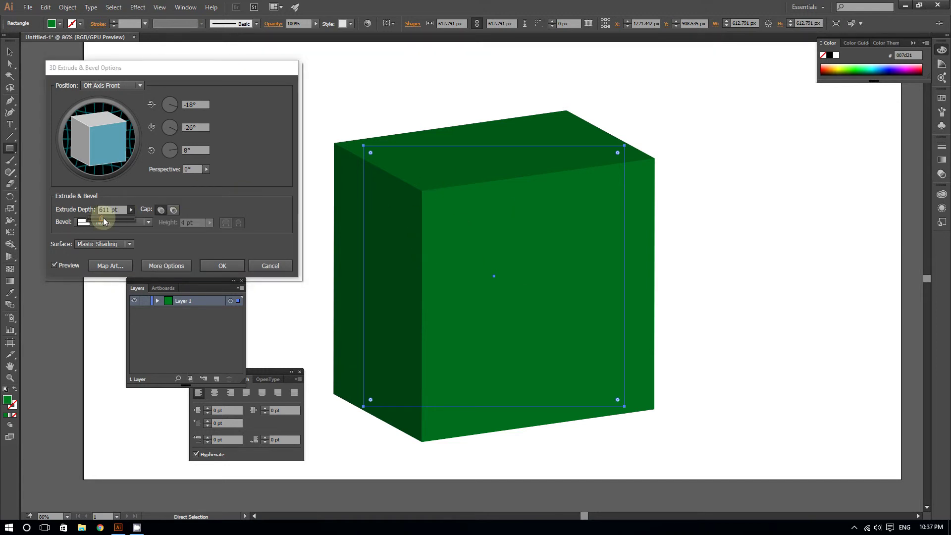
left_click_drag(103, 218, 108, 223)
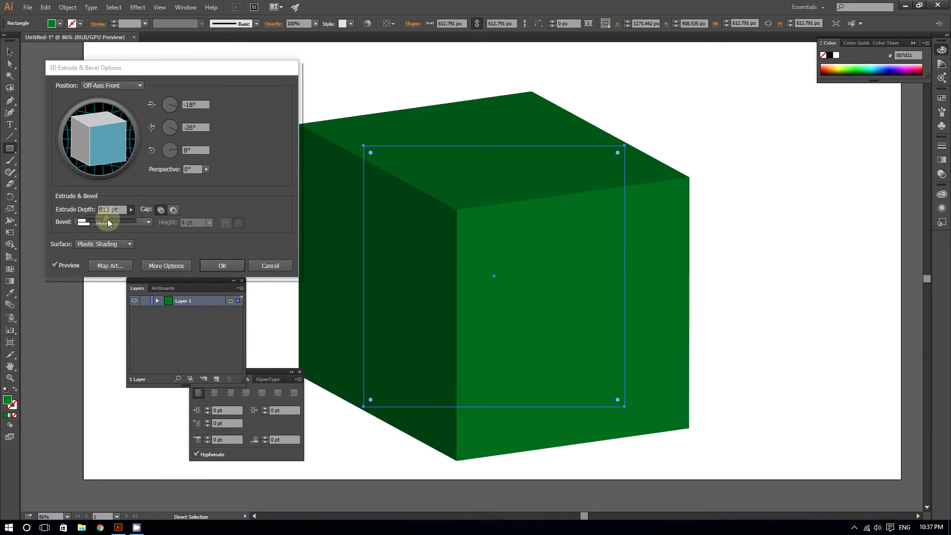
left_click(514, 239)
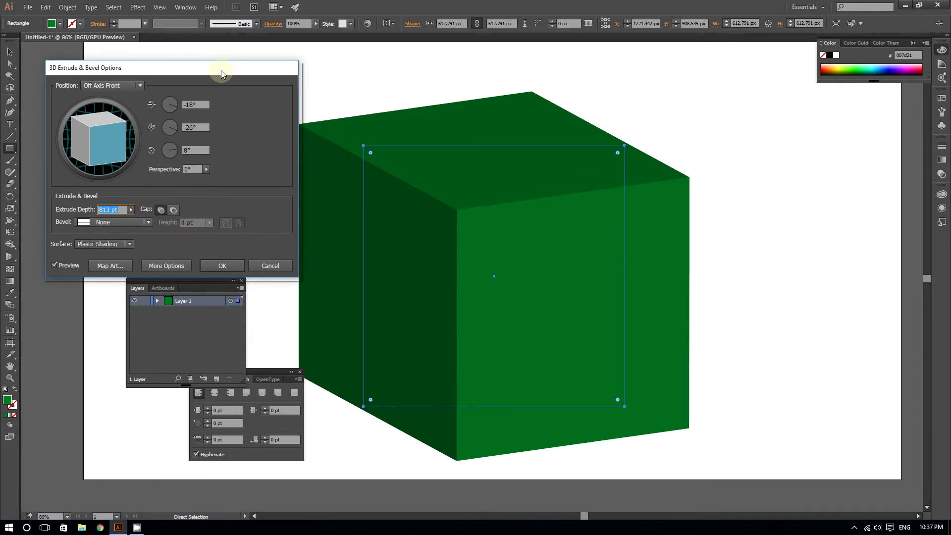
left_click_drag(221, 71, 311, 141)
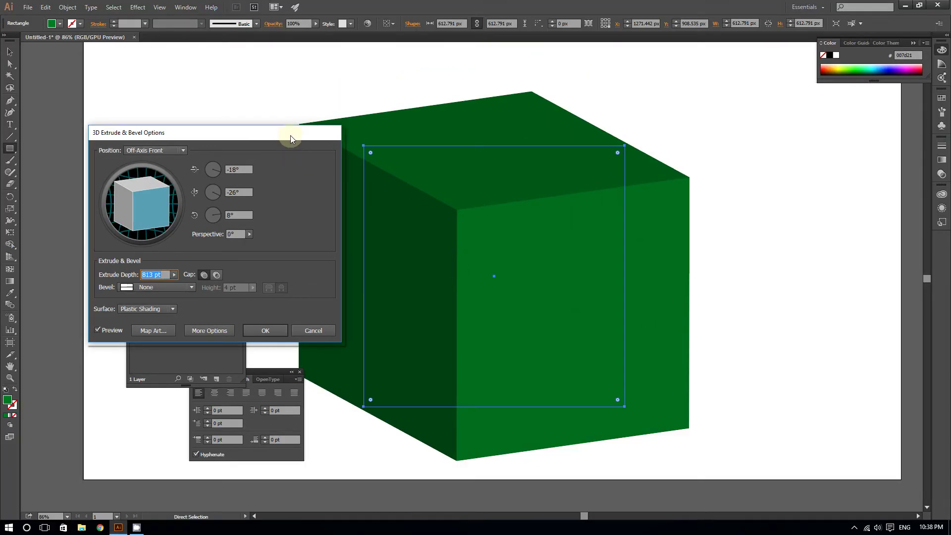
mouse_move(291, 136)
left_mouse_down()
mouse_move(183, 184)
mouse_move(506, 127)
mouse_move(290, 135)
mouse_move(288, 145)
left_mouse_up()
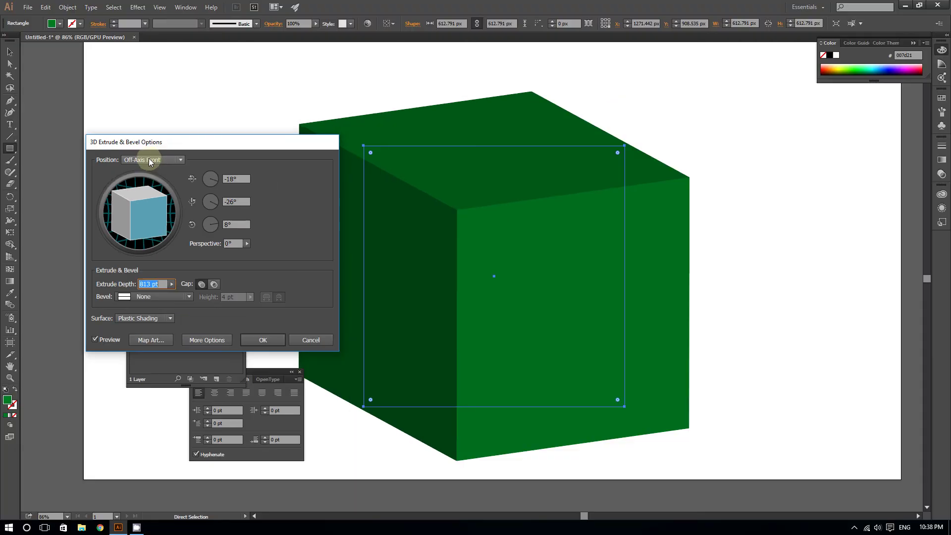
Step: Turn the Y-axis rotation to -21° (Custom Rotation -18°, -21°, 8°) and accept the 3D settings
left_click(149, 160)
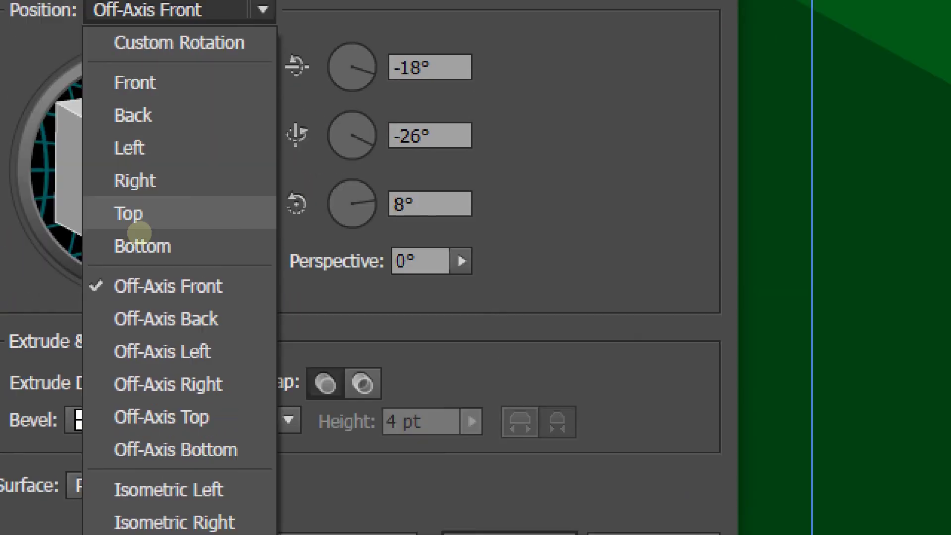
left_click(395, 16)
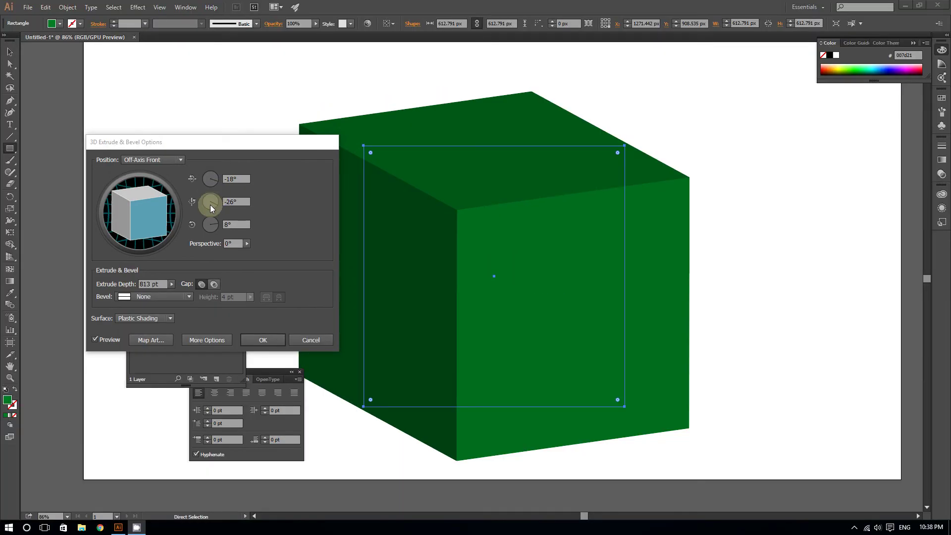
left_click(213, 201)
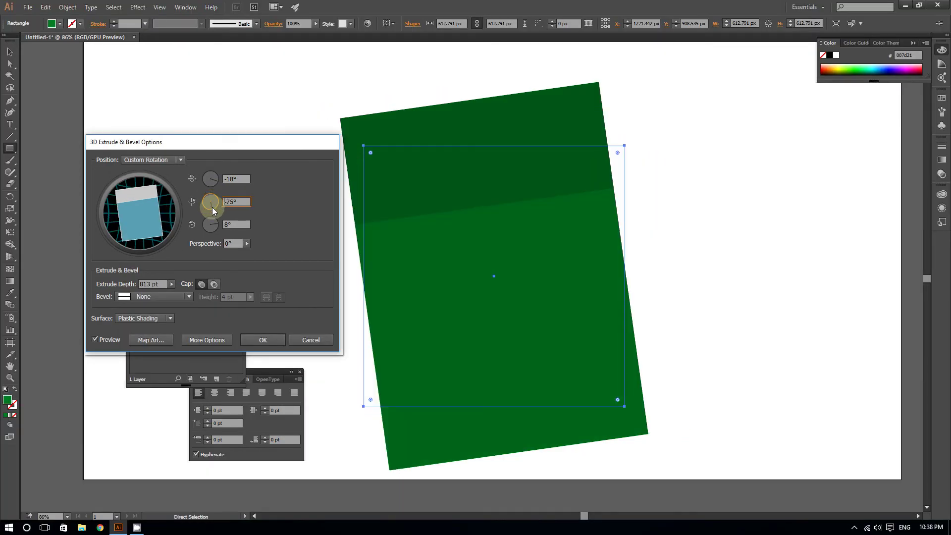
mouse_move(212, 207)
left_mouse_down()
mouse_move(201, 205)
mouse_move(215, 203)
left_mouse_up()
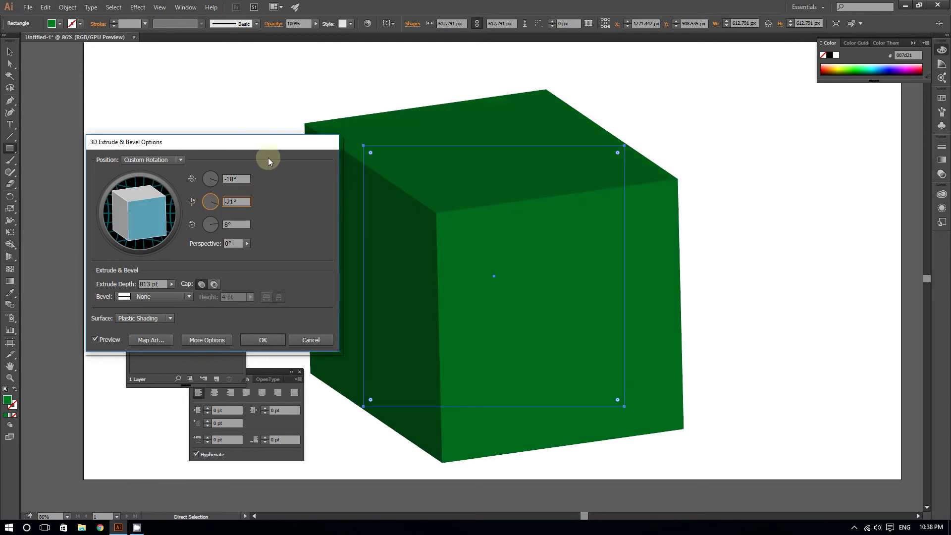
left_click(264, 338)
Step: With the Selection tool, drag the cube higher and slightly right on the artboard
left_click(11, 53)
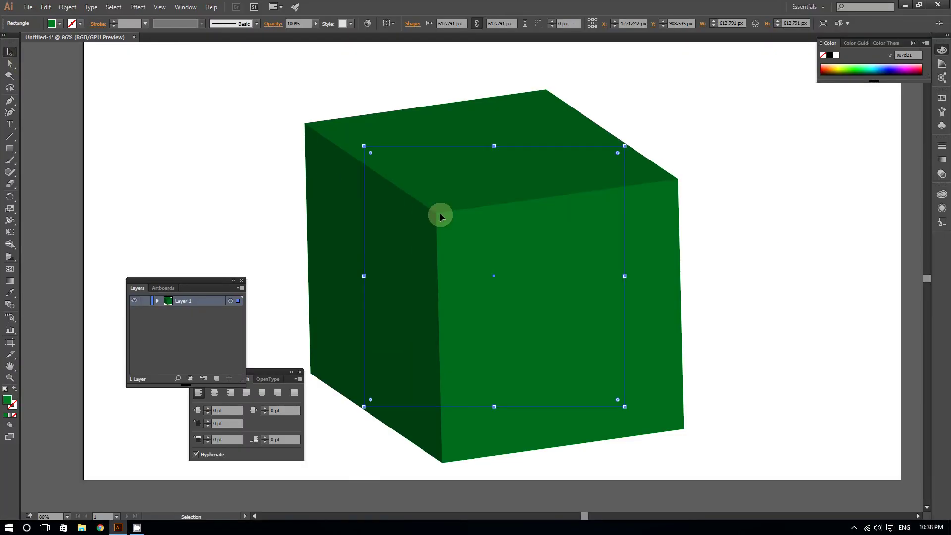
left_click_drag(440, 213, 415, 167)
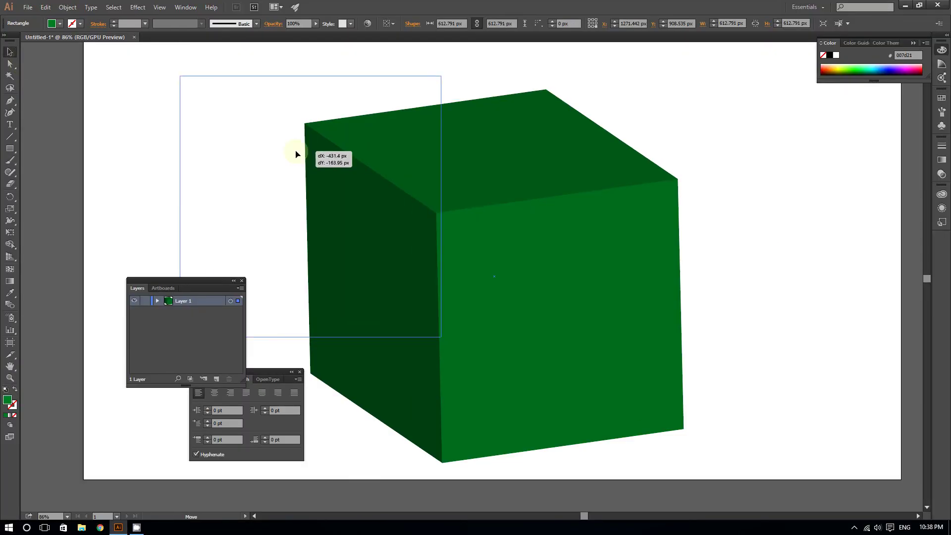
left_click_drag(297, 154, 490, 157)
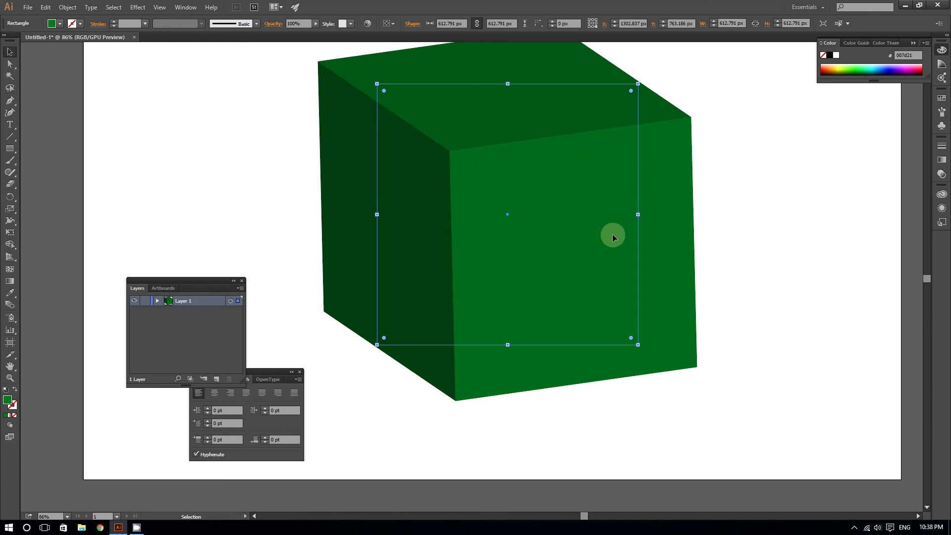
scroll(602, 148, "up", 1)
scroll(602, 146, "up", 1)
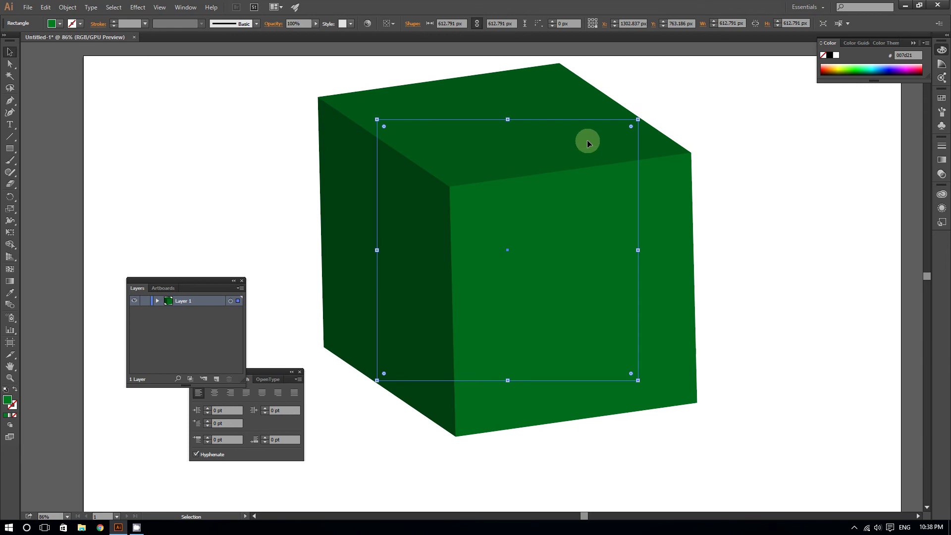